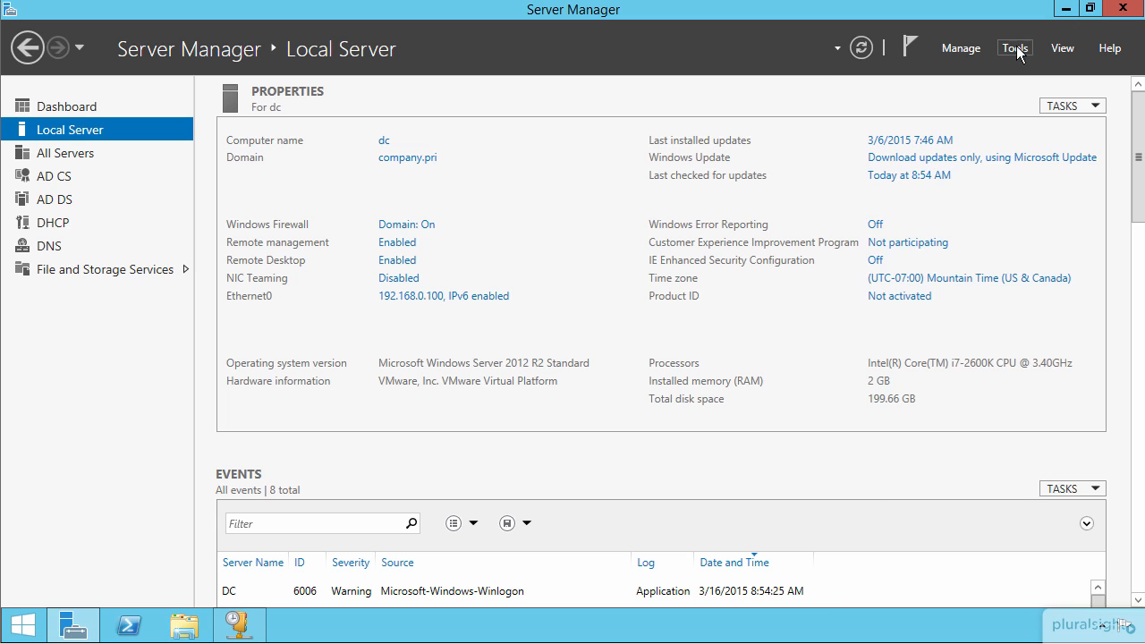
Open DNS Manager and display the records of the company.pri forward lookup zone
click(898, 285)
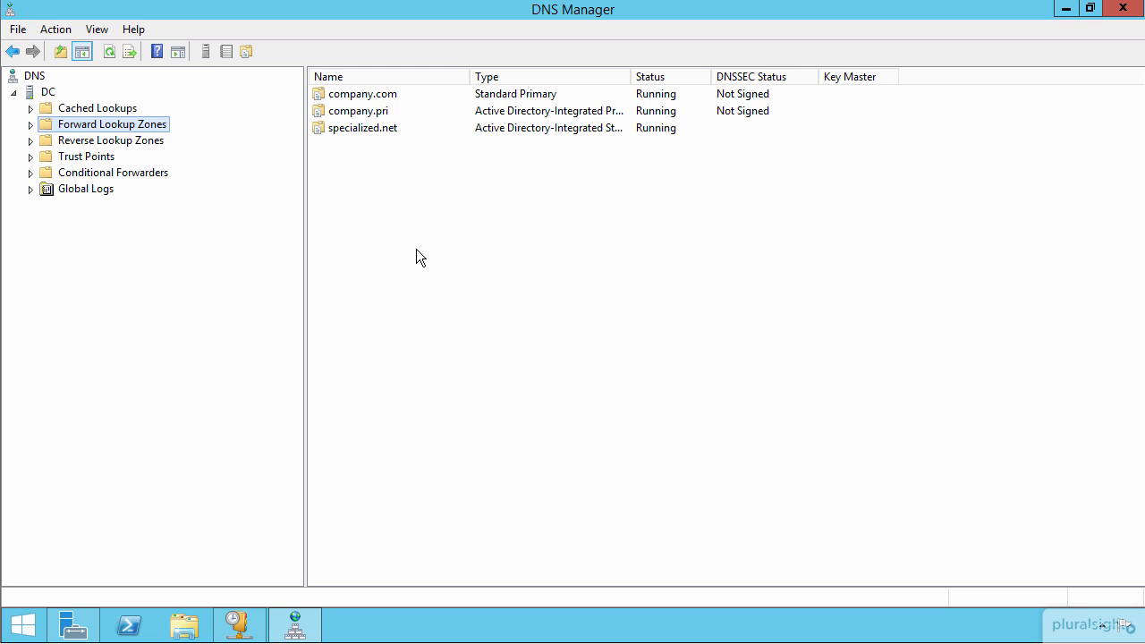
click(30, 124)
click(93, 157)
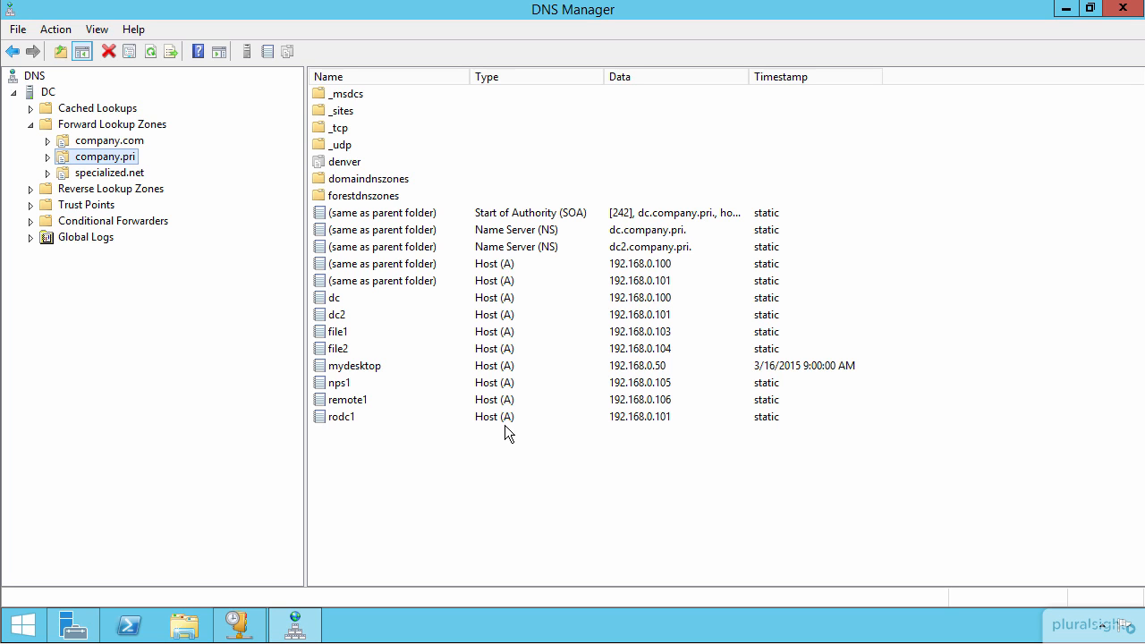
Fill in a new host record in company.pri named myserver with IP address 192.168.0.20, and cancel without adding it
right_click(124, 155)
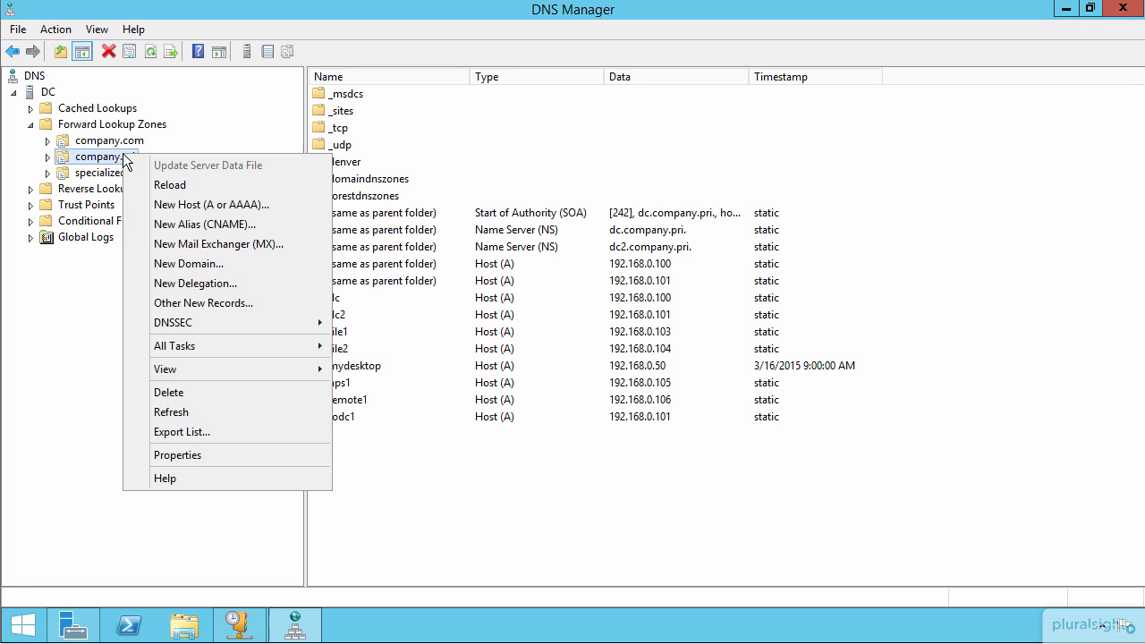
click(215, 206)
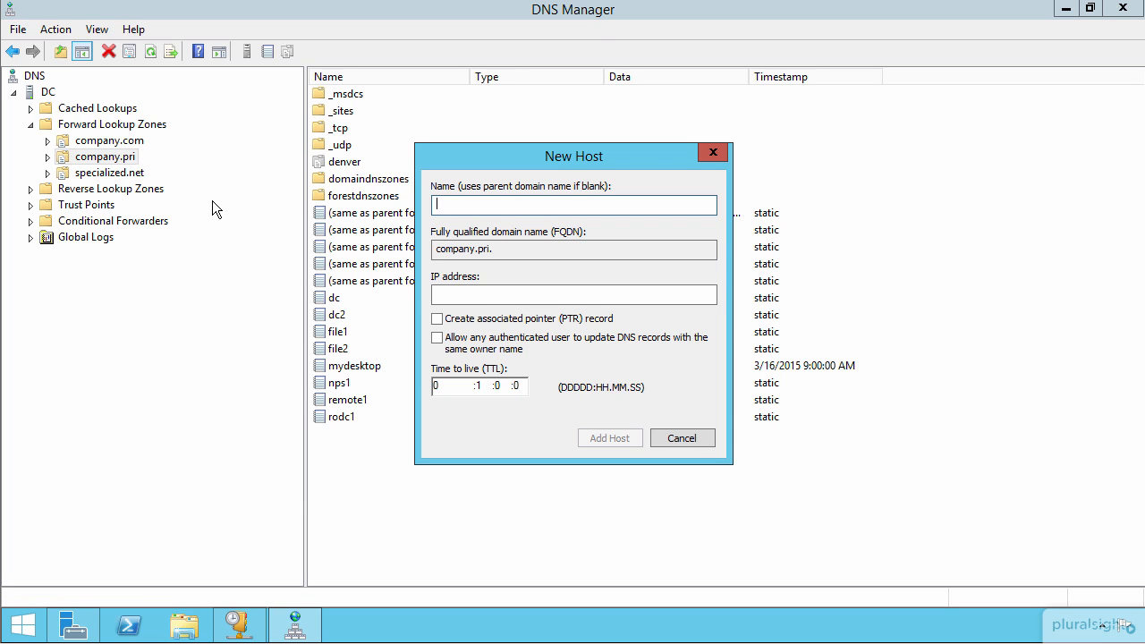
text(myserver)
click(495, 295)
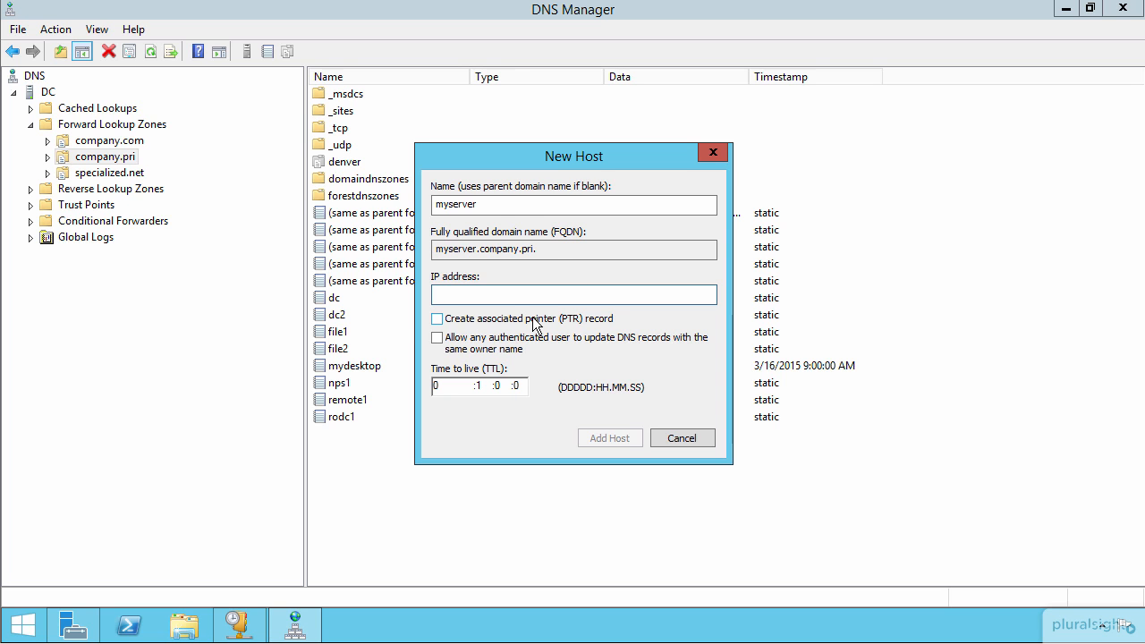
text(192.168.0.20)
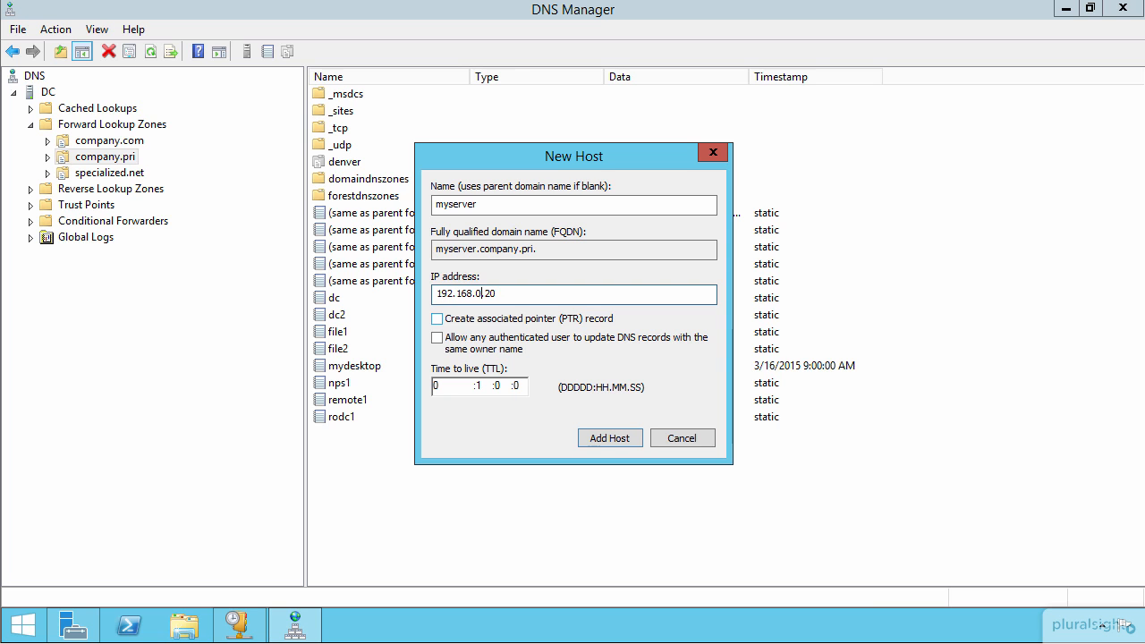
key(shift+Home)
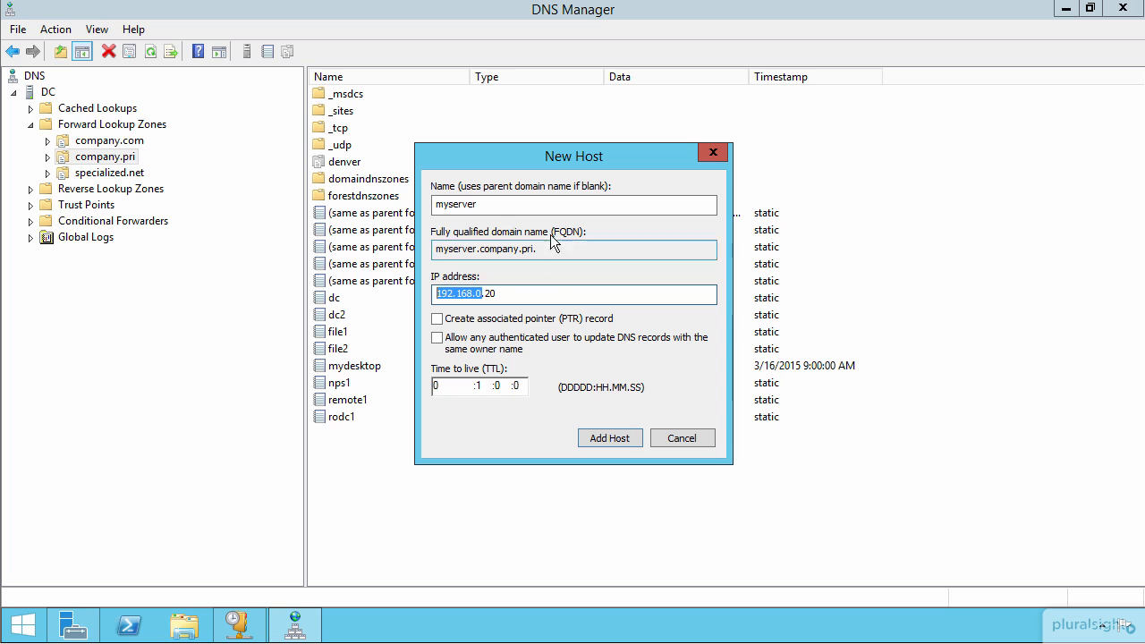
click(680, 438)
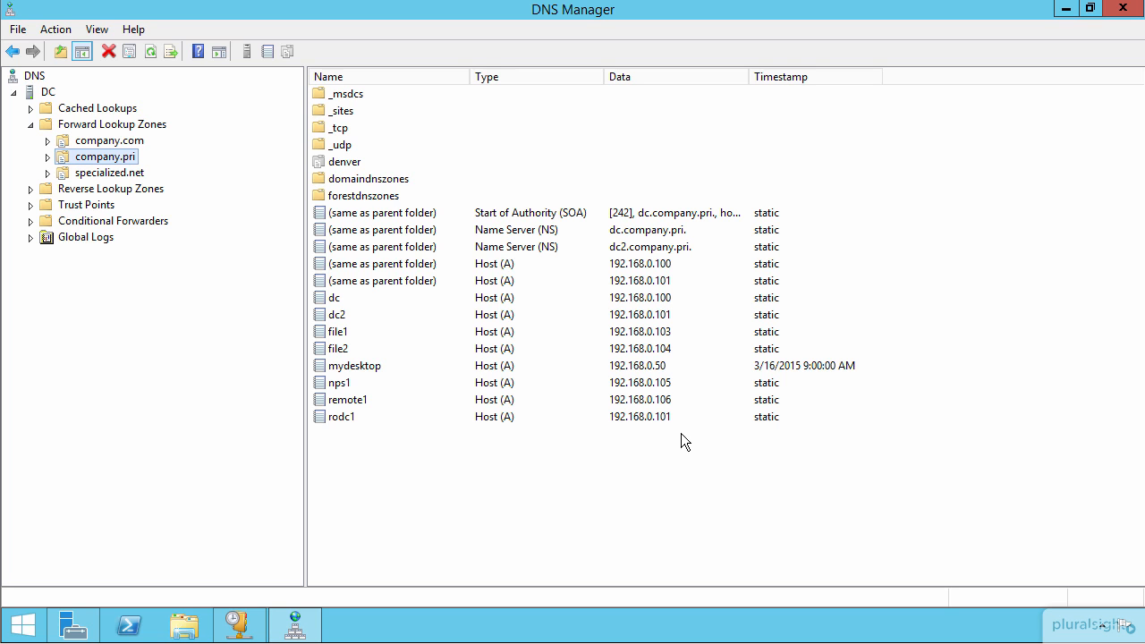
View the name servers of company.pri through the dc2.company.pri name server record, and close without changes
right_click(514, 253)
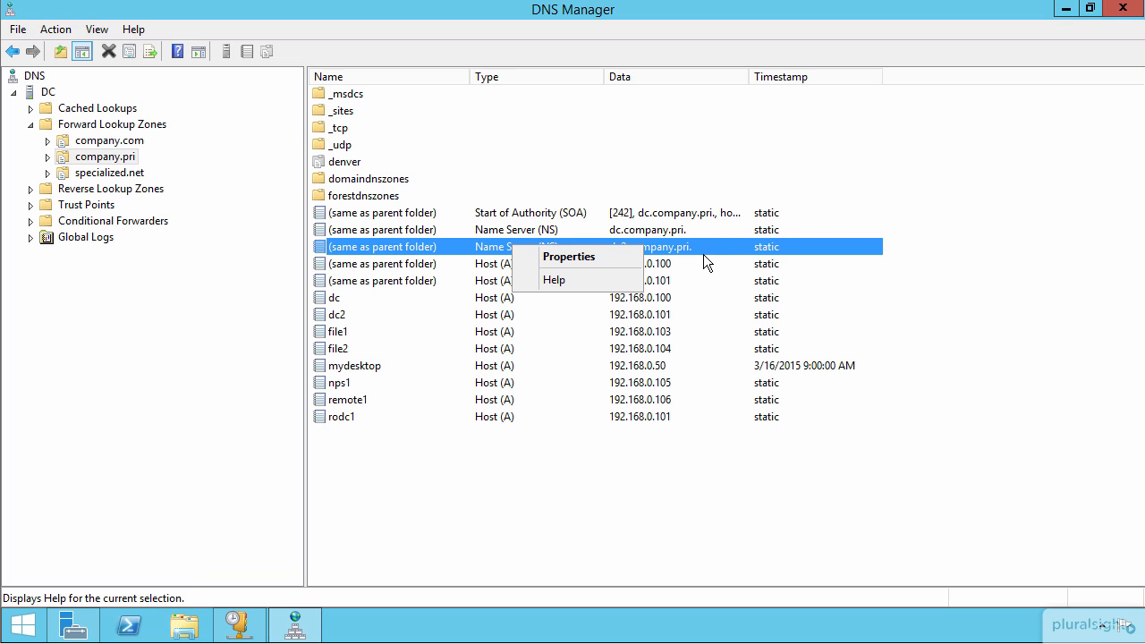
click(566, 255)
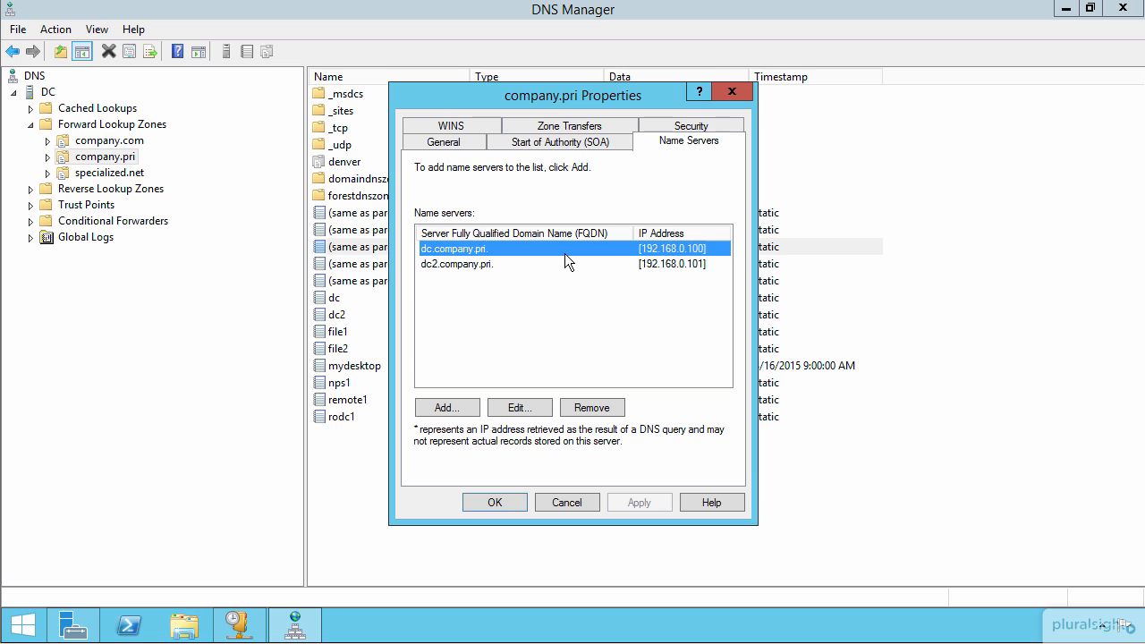
click(560, 506)
Widen the Data column to fit its contents and open the properties of the company.pri Start of Authority record
click(566, 215)
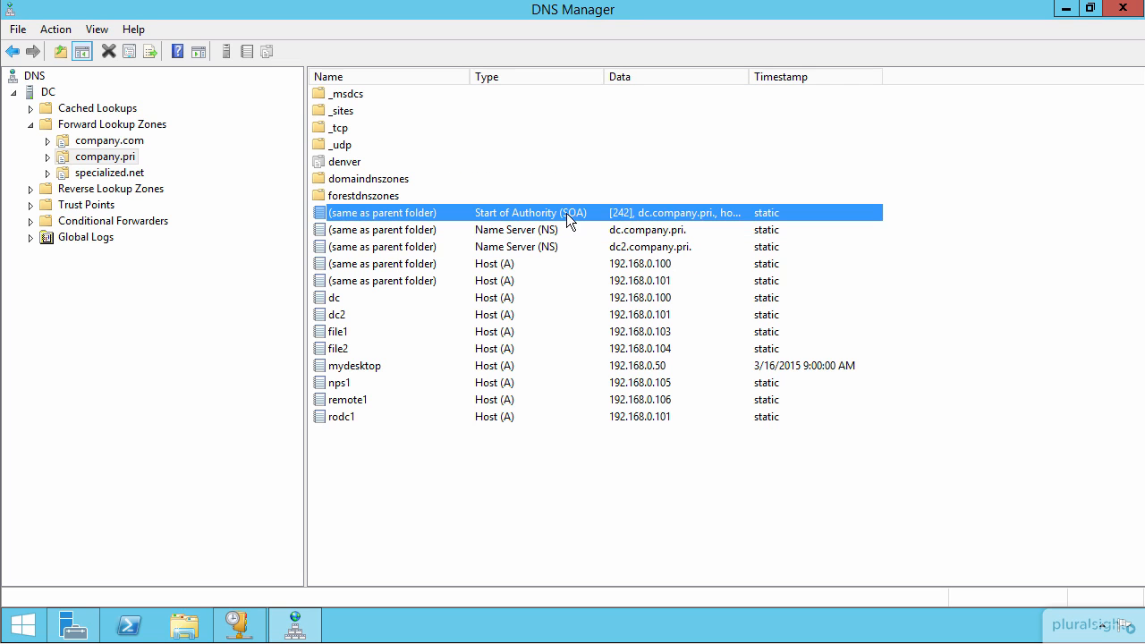
double_click(749, 79)
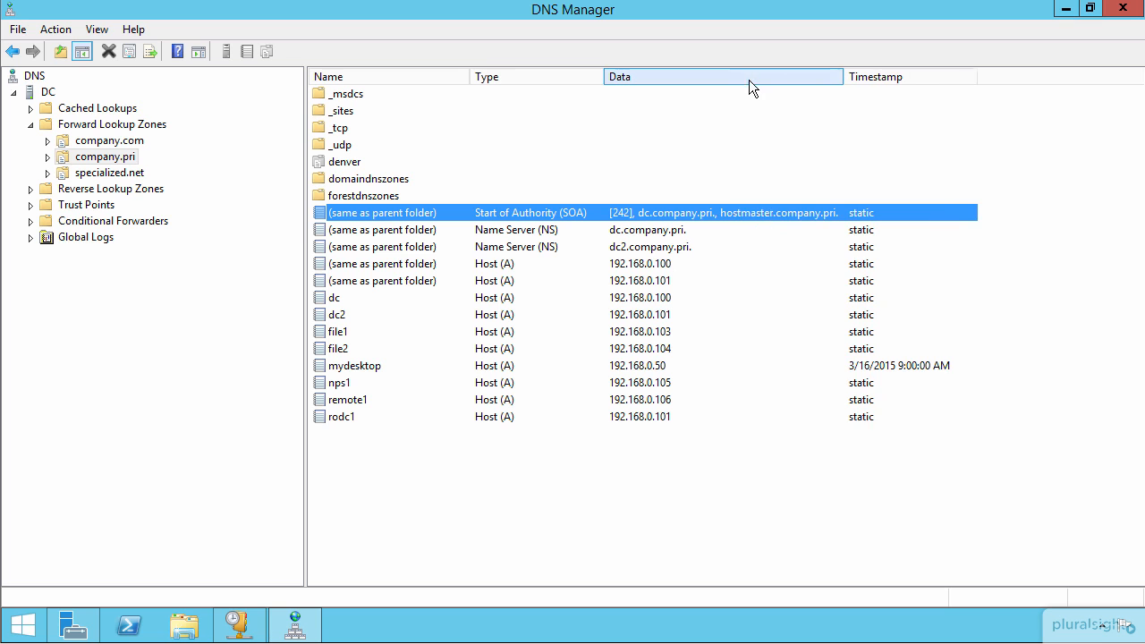
right_click(686, 212)
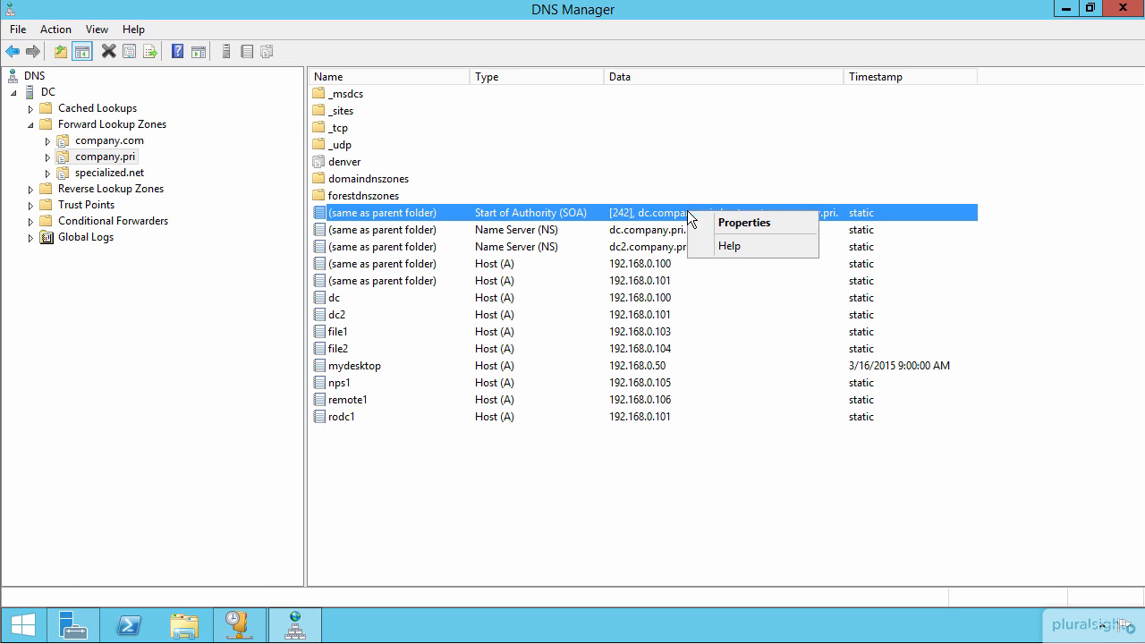
click(752, 227)
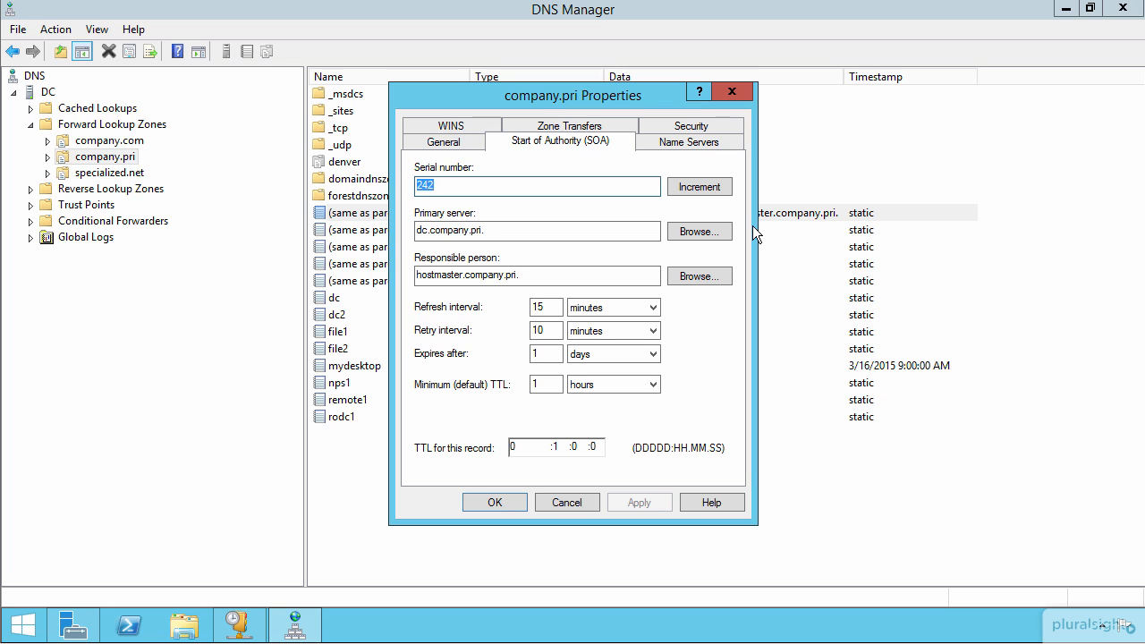
Replace hostmaster in the Start of Authority record's responsible person with an administrator's account name, and discard the change
click(532, 274)
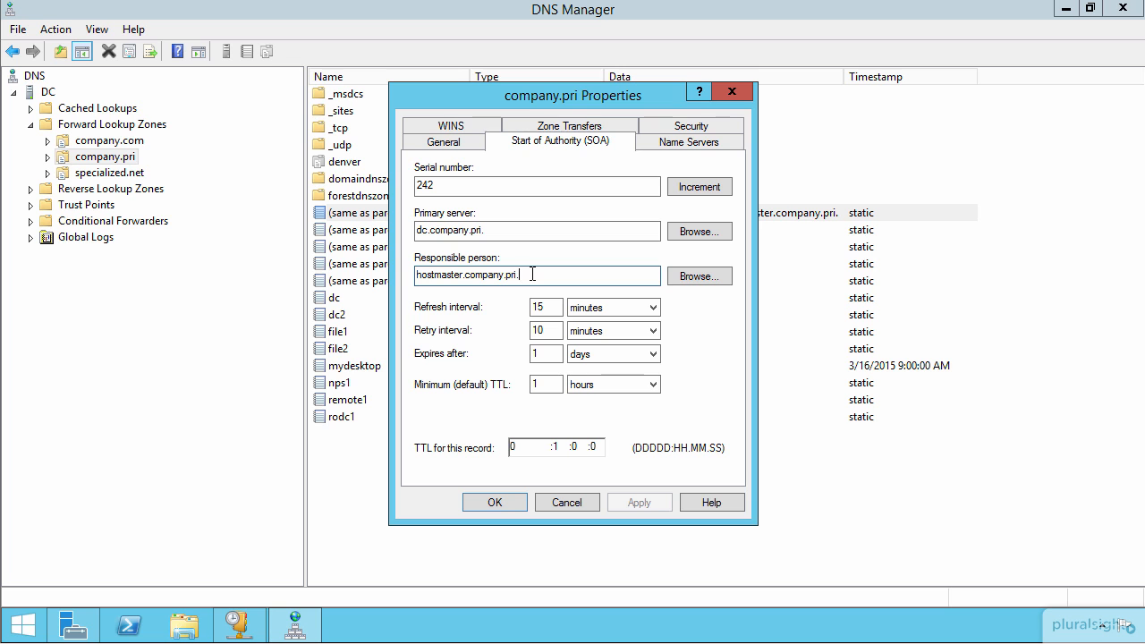
key(shift+Right)
key(shift+Right)
key(shift+Right)
key(shift+Right)
key(shift+Right)
key(shift+Right)
key(shift+Right)
key(shift+Right)
key(shift+Right)
key(shift+Right)
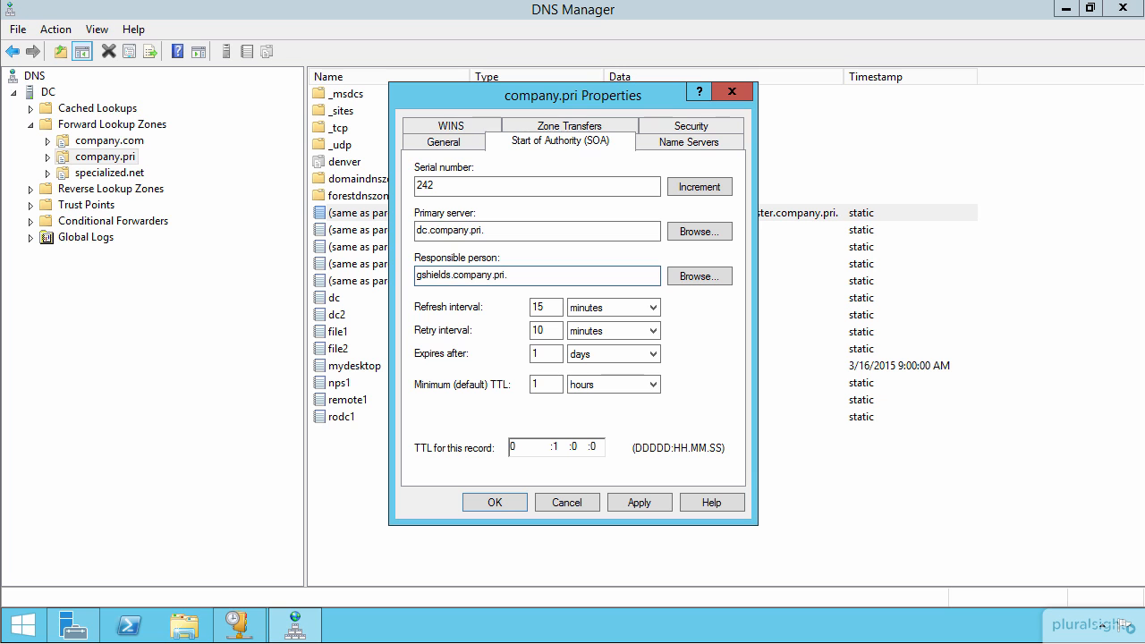
key(shift+Right)
click(565, 502)
Start a new alias (CNAME) record in company.pri with the host file1.company.pri as its target
right_click(101, 158)
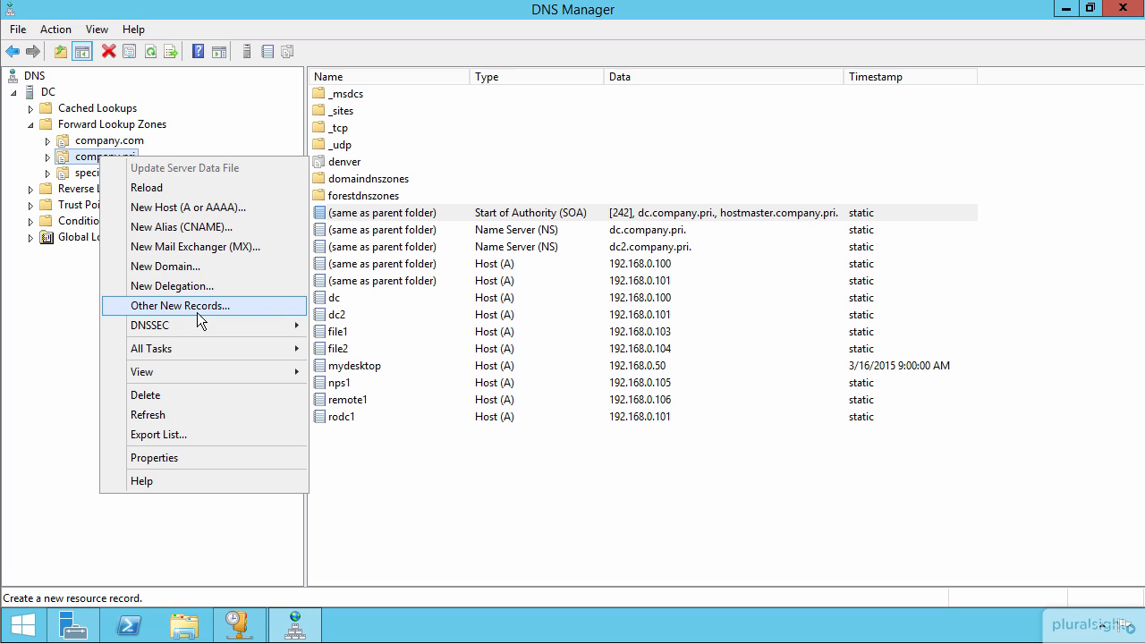
click(194, 226)
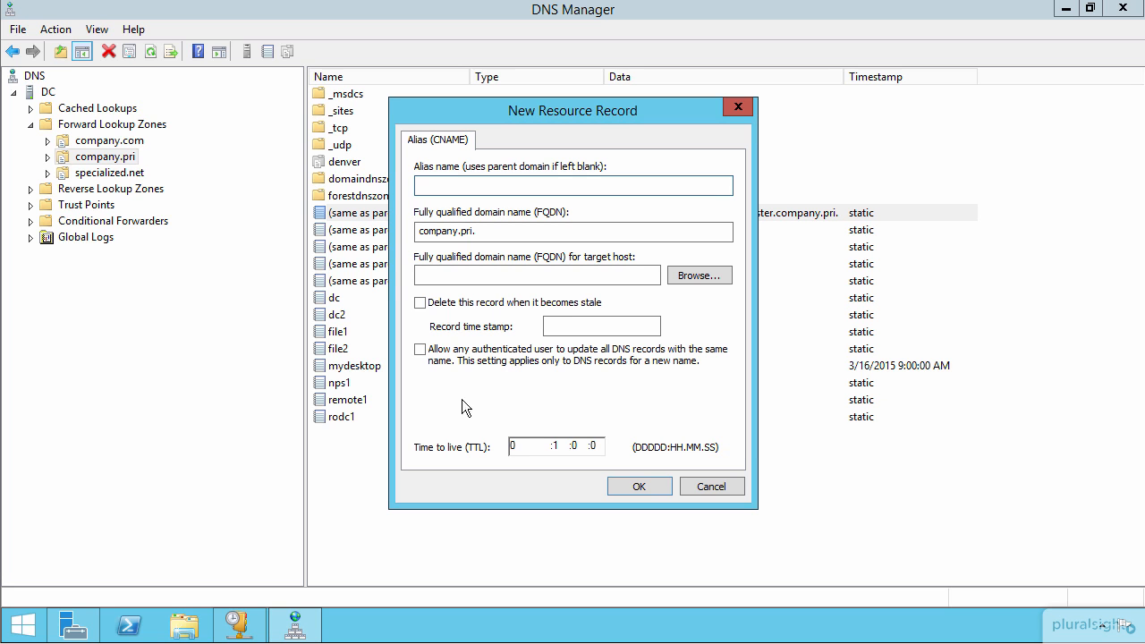
click(697, 275)
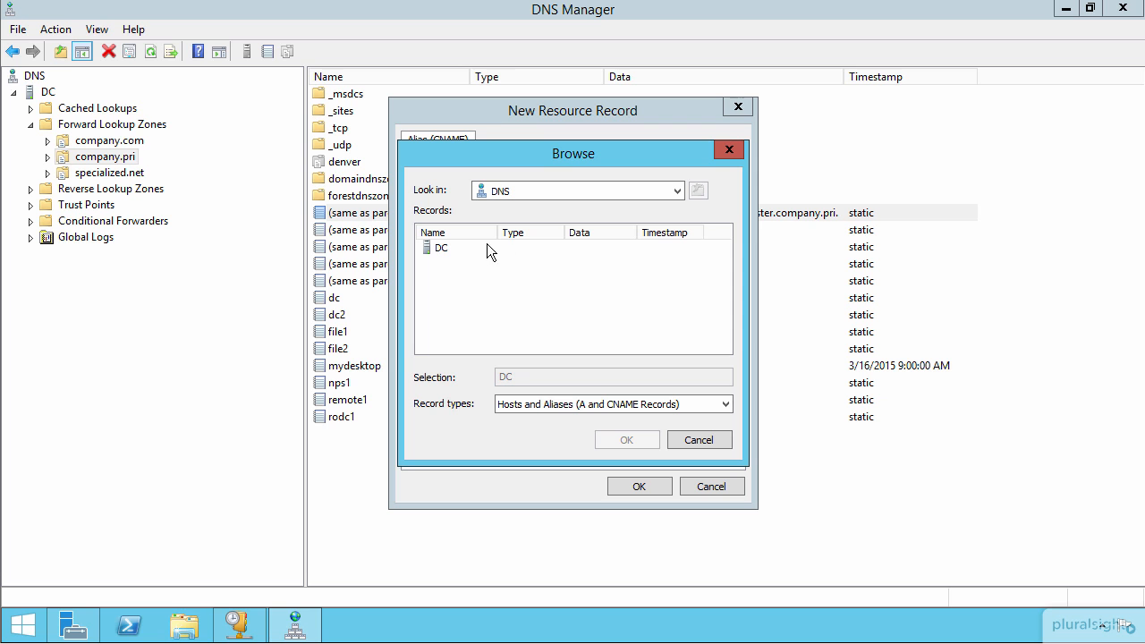
double_click(438, 249)
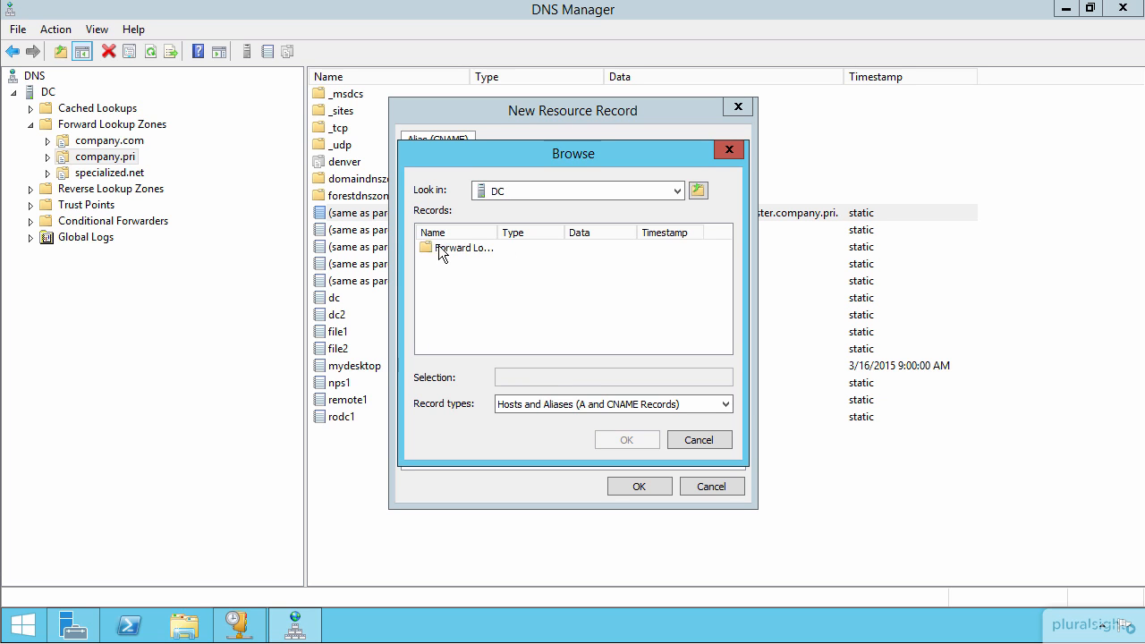
double_click(458, 252)
double_click(473, 262)
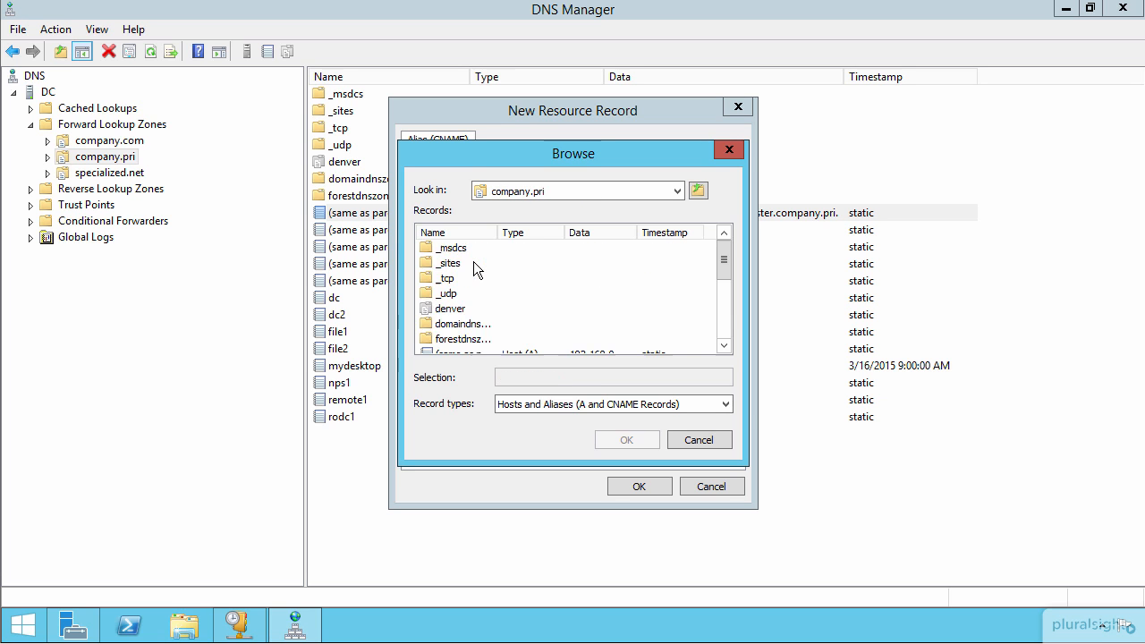
scroll(478, 282, down, 2)
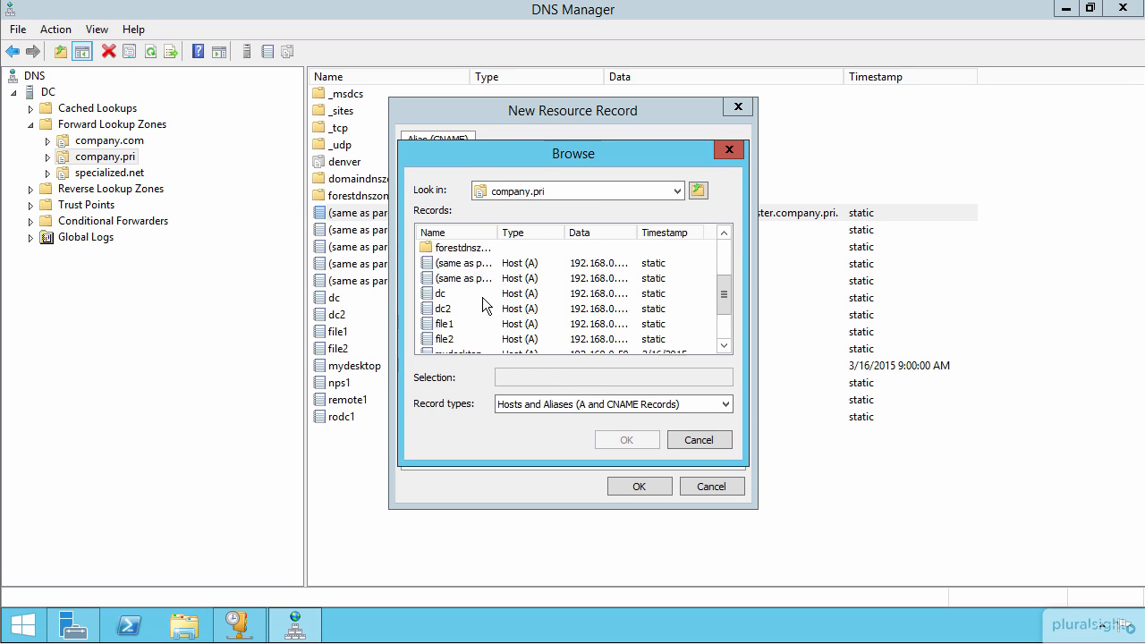
double_click(443, 324)
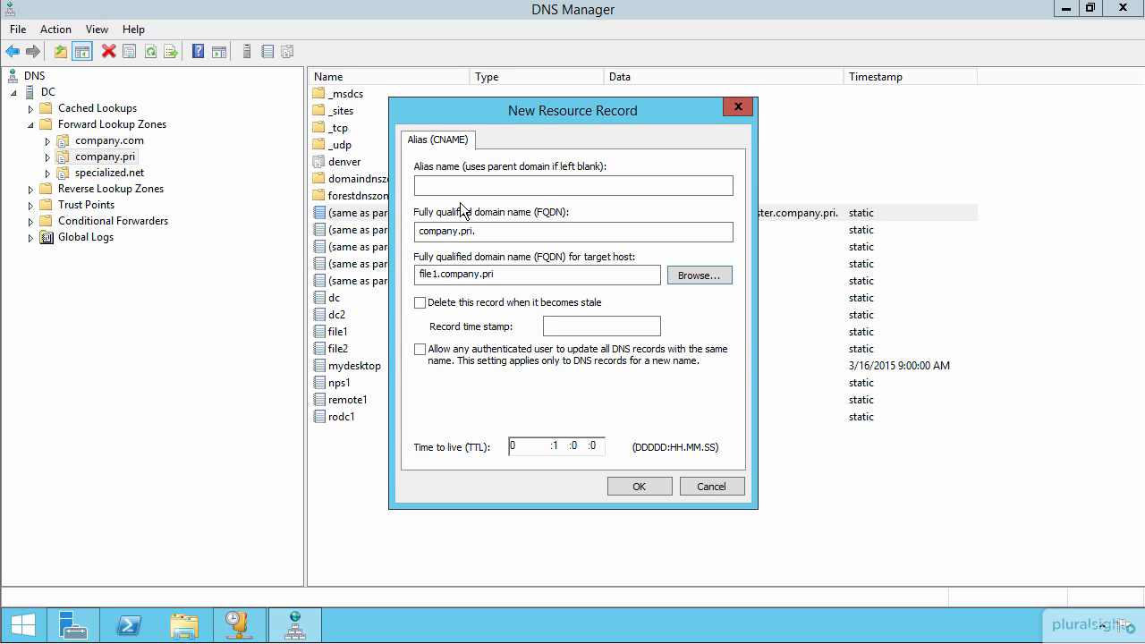
Name the alias ourfileserver, create the record, and check it against the file1 host record
click(447, 181)
text(ourfileserver)
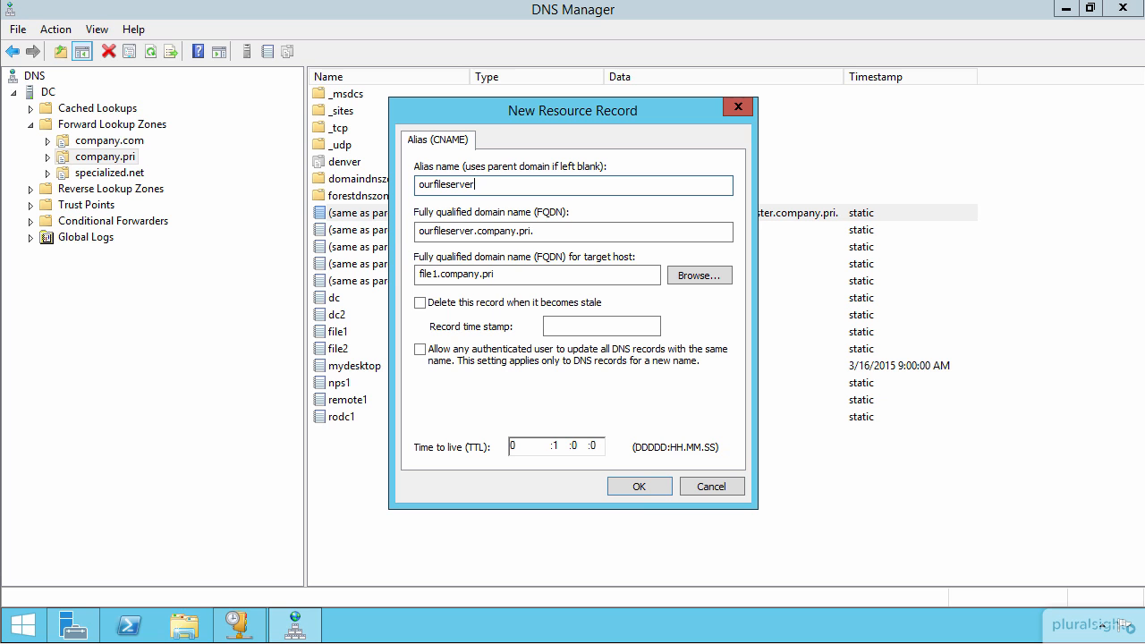
click(633, 489)
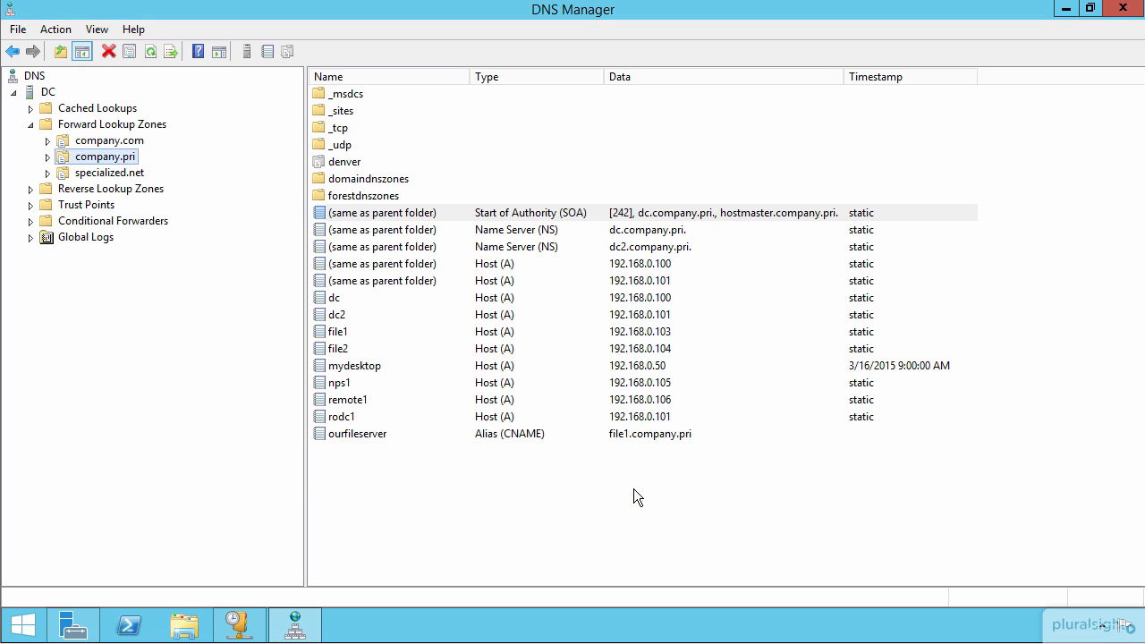
click(516, 436)
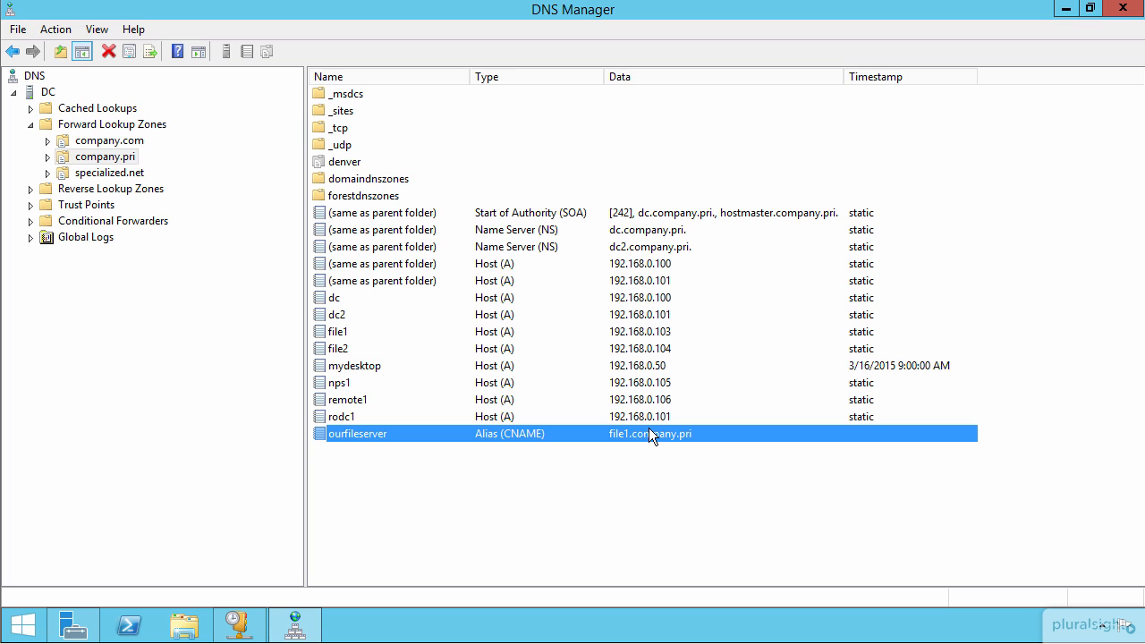
click(658, 334)
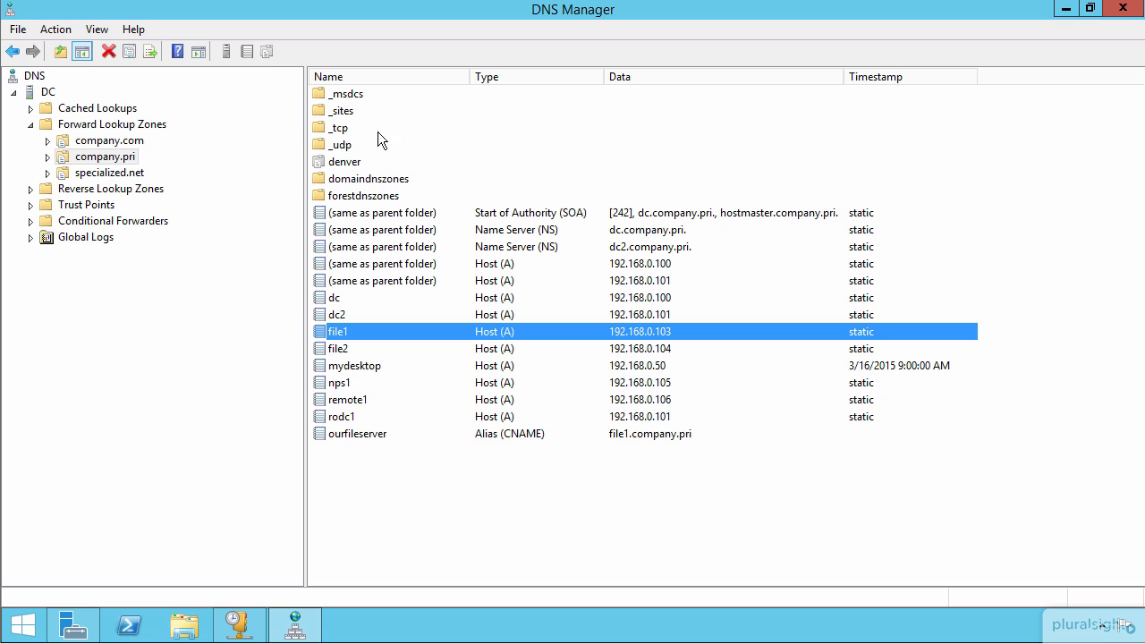
Review the options for a new mail exchanger (MX) record in company.pri, including the mail server browser, and cancel
right_click(102, 159)
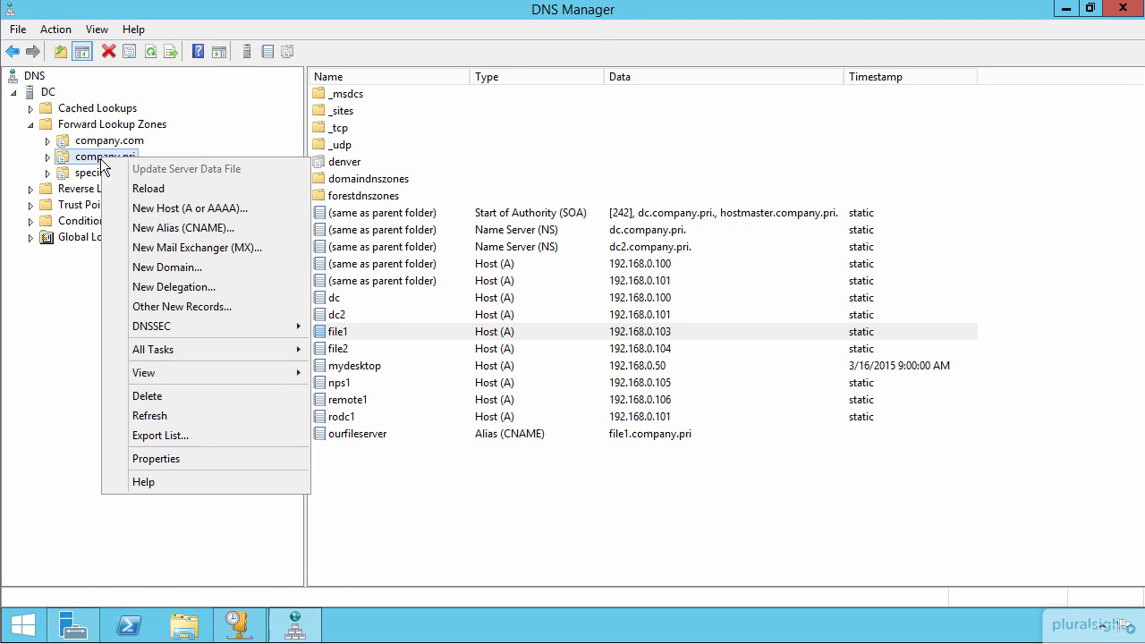
click(185, 248)
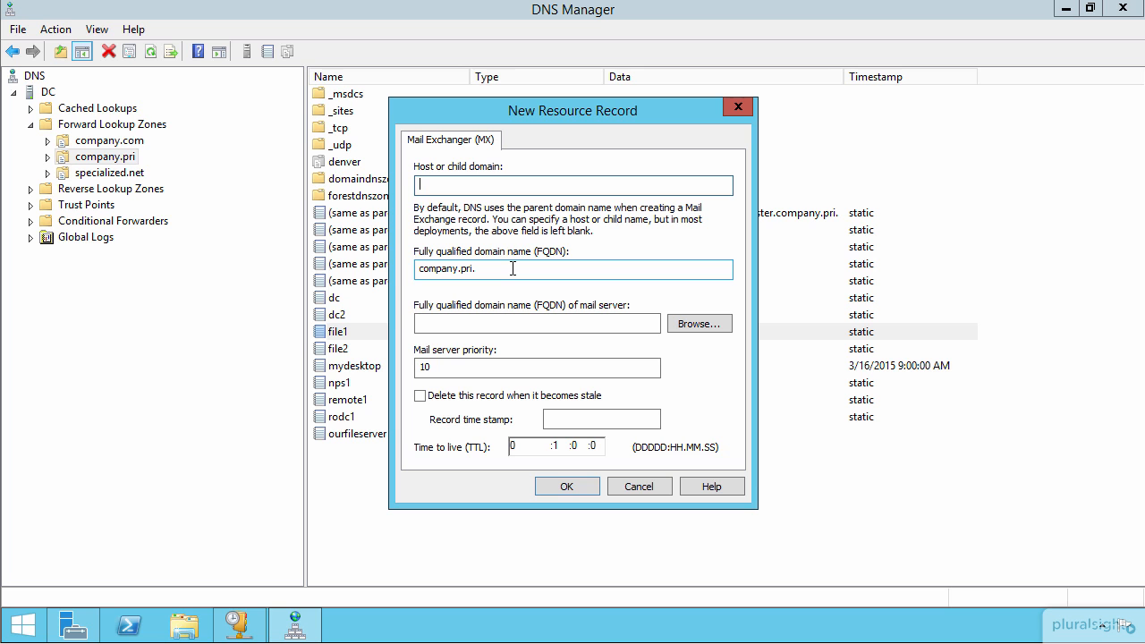
click(698, 321)
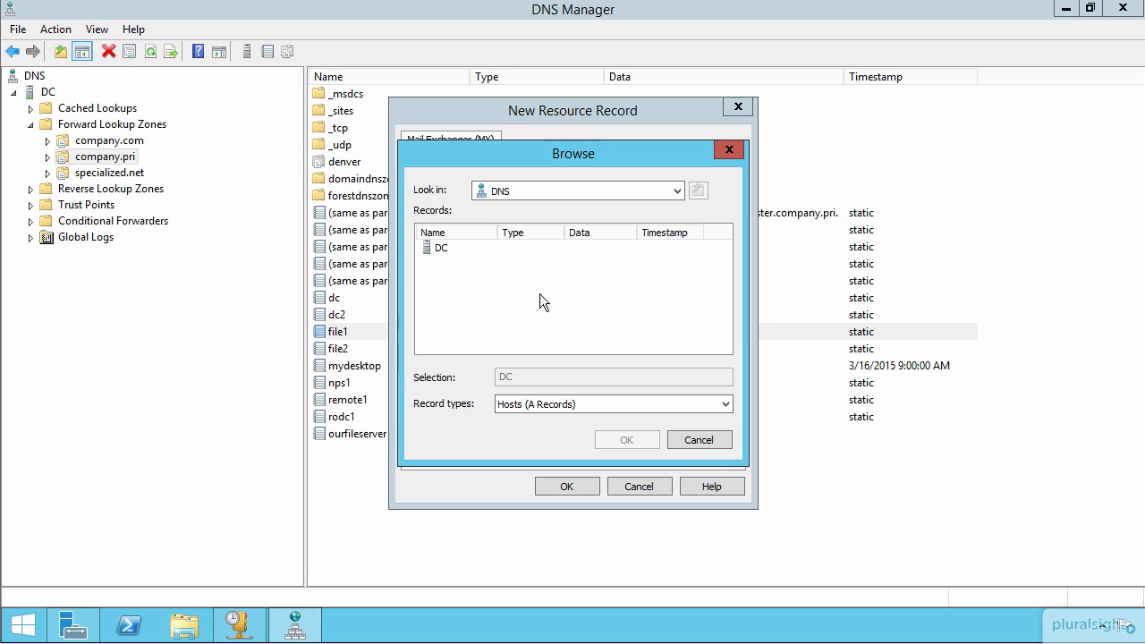
click(696, 441)
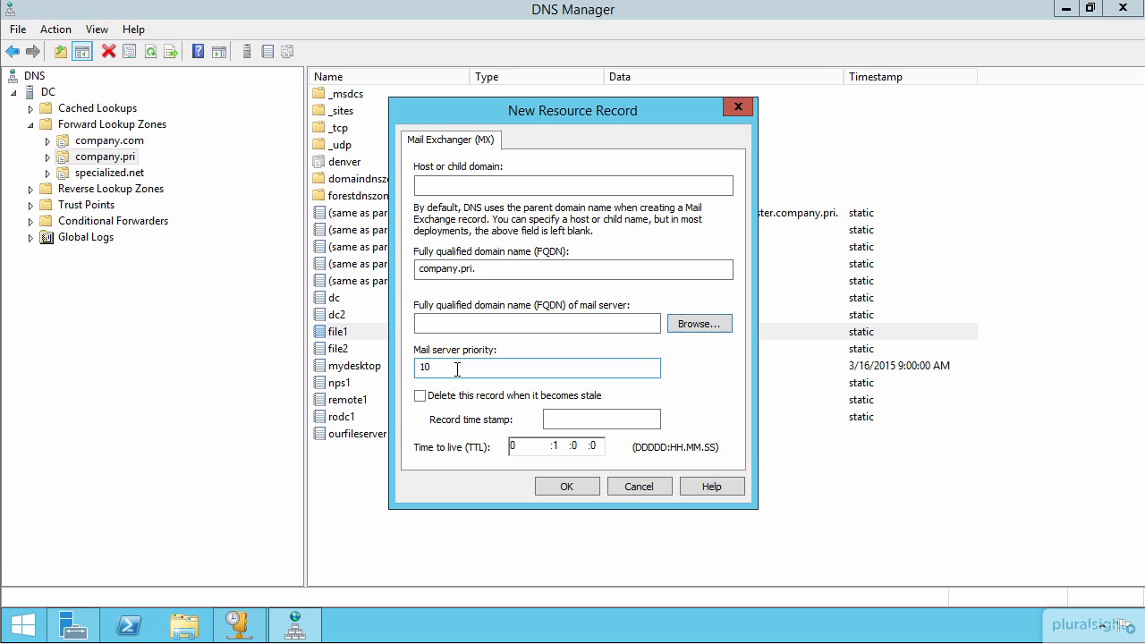
click(636, 487)
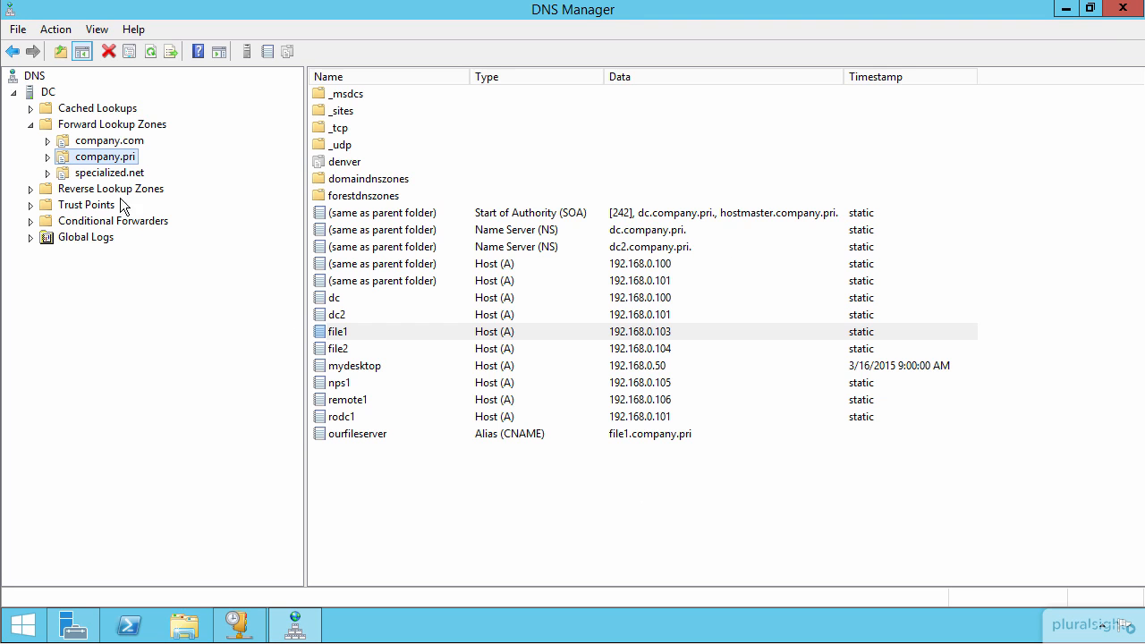
Review the options for a new pointer (PTR) record in the 0.168.192.in-addr.arpa reverse lookup zone, and cancel
click(94, 190)
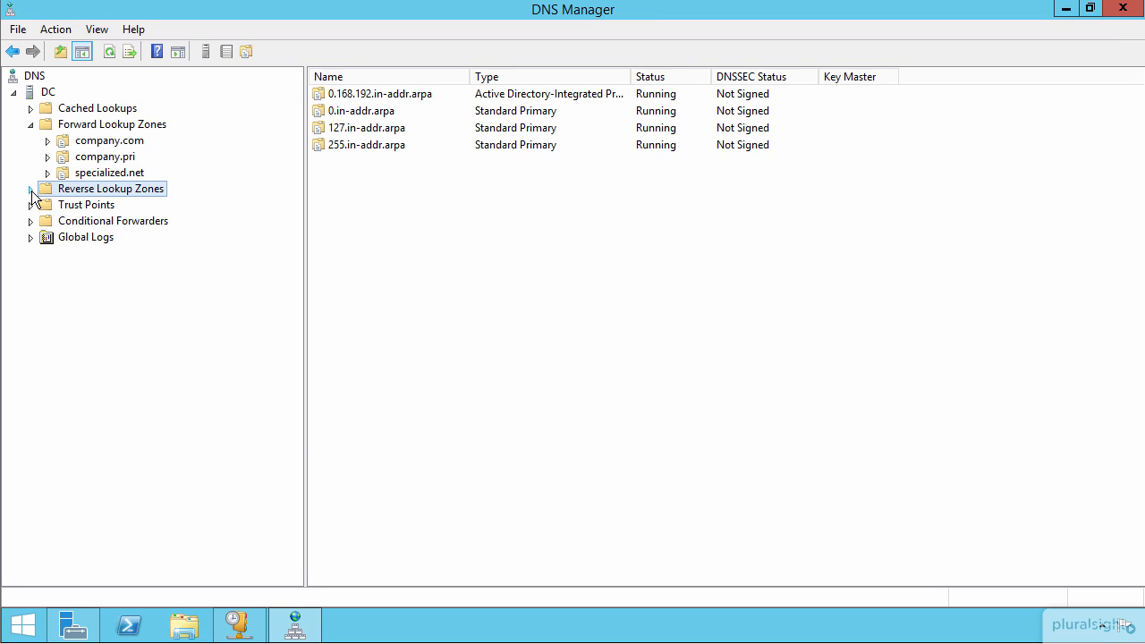
click(31, 189)
click(136, 208)
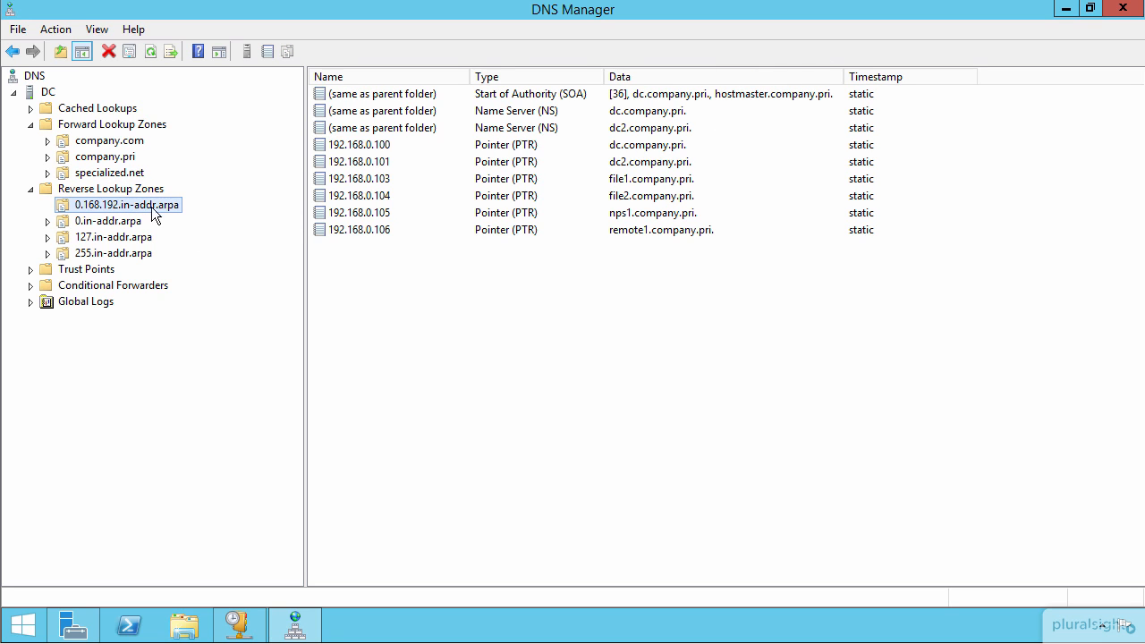
right_click(149, 205)
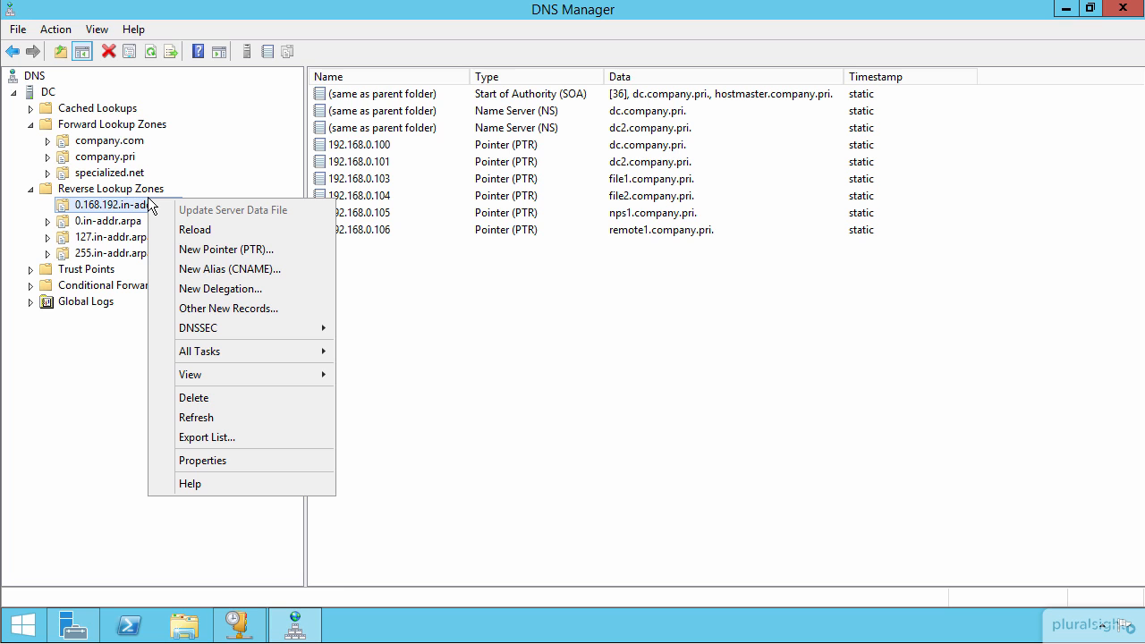
click(254, 254)
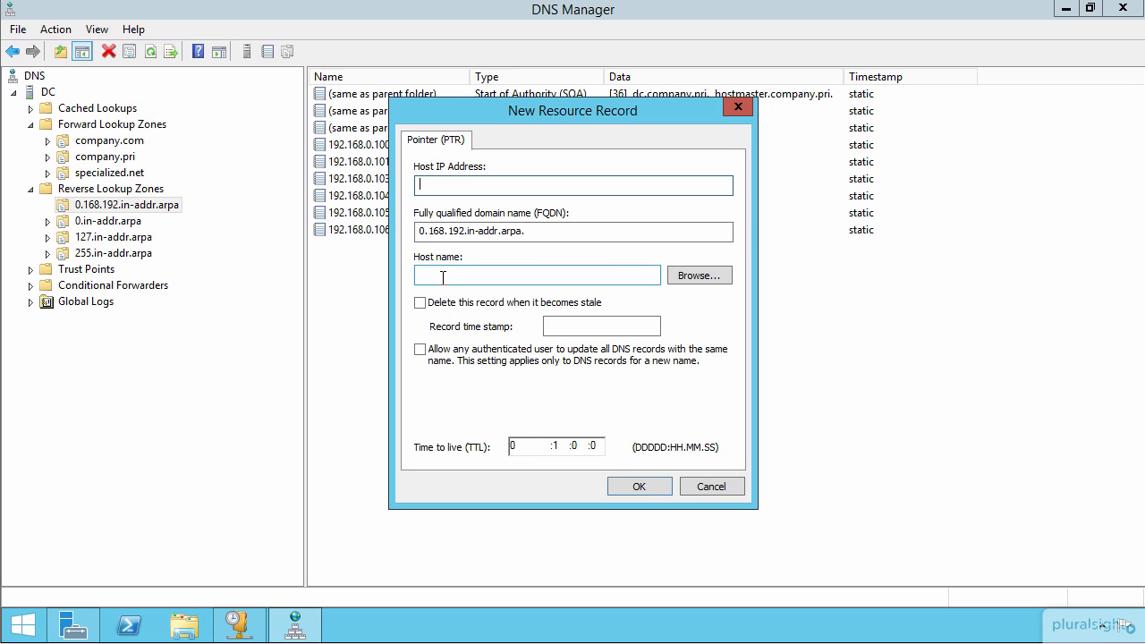
click(699, 487)
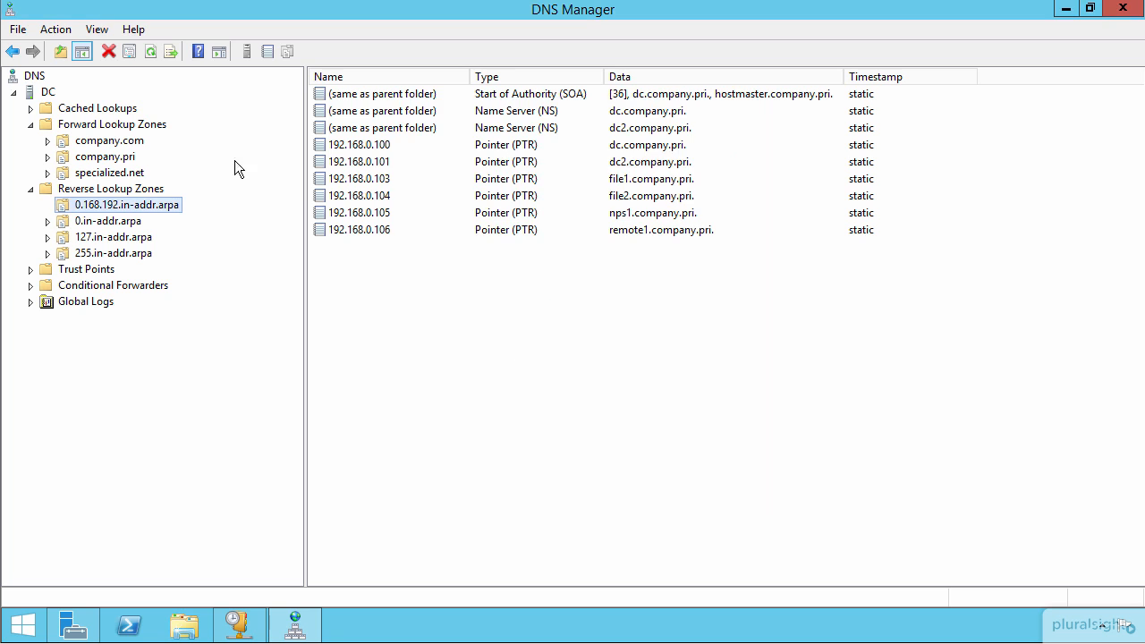
Examine the properties of the _kerberos SRV record for dc.company.pri in company.pri's _msdcs/dc/_sites/default-first-site-name/_tcp folder
click(97, 157)
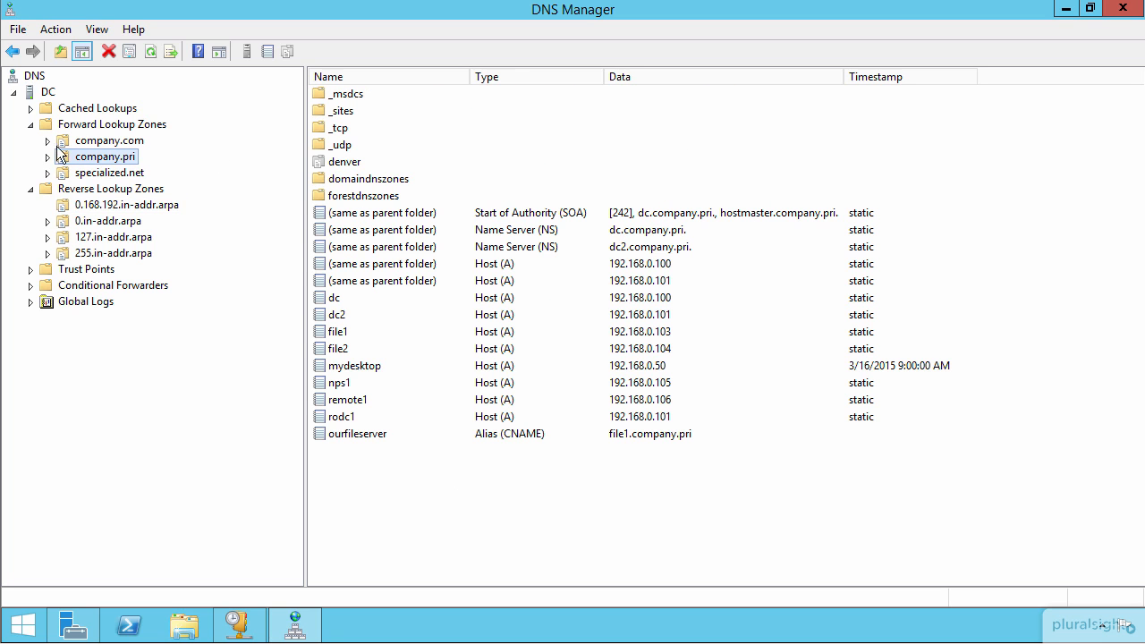
click(48, 157)
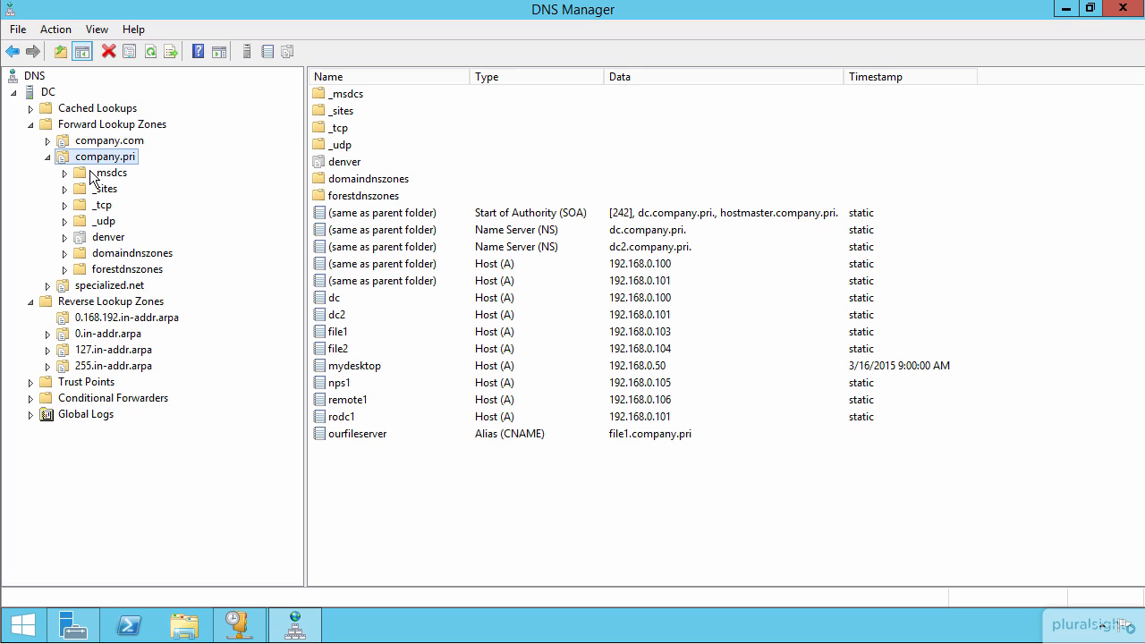
click(63, 173)
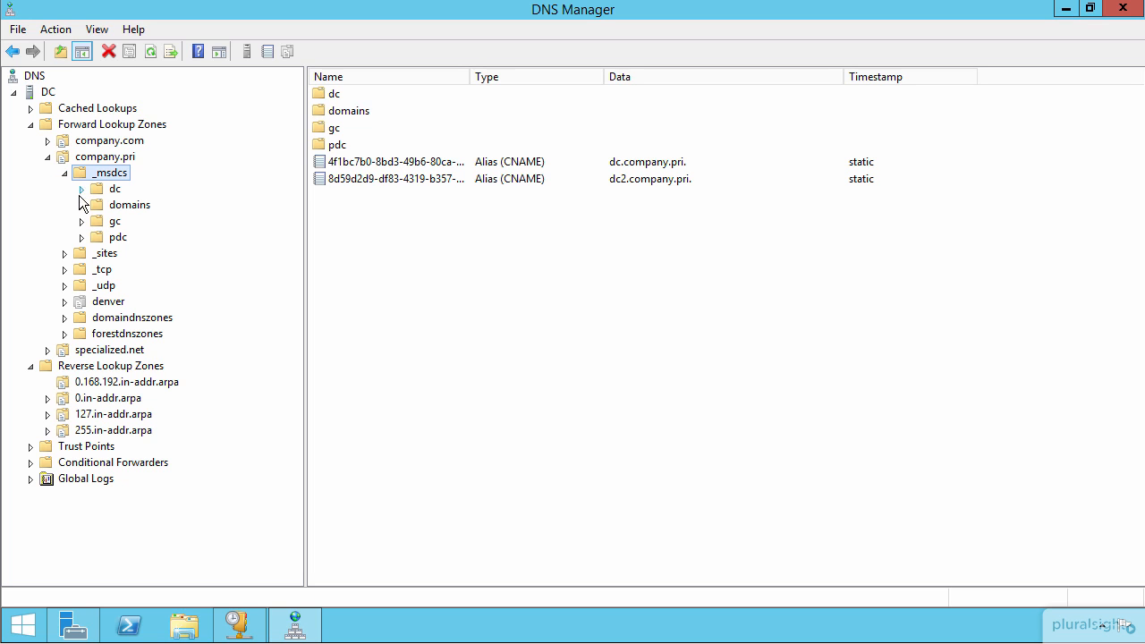
click(82, 191)
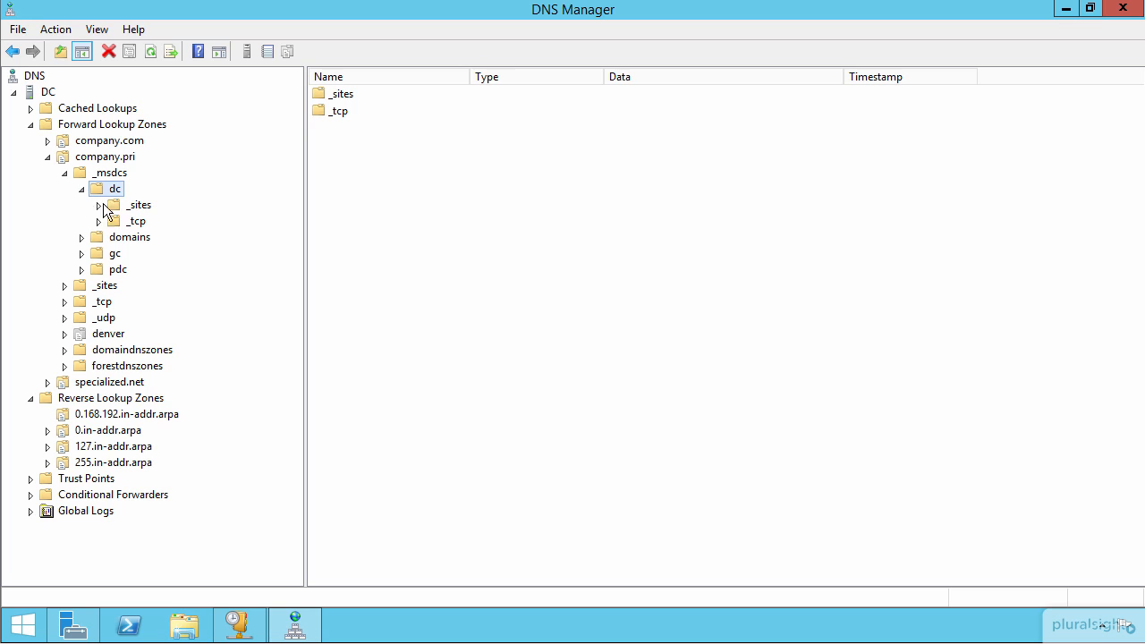
click(100, 205)
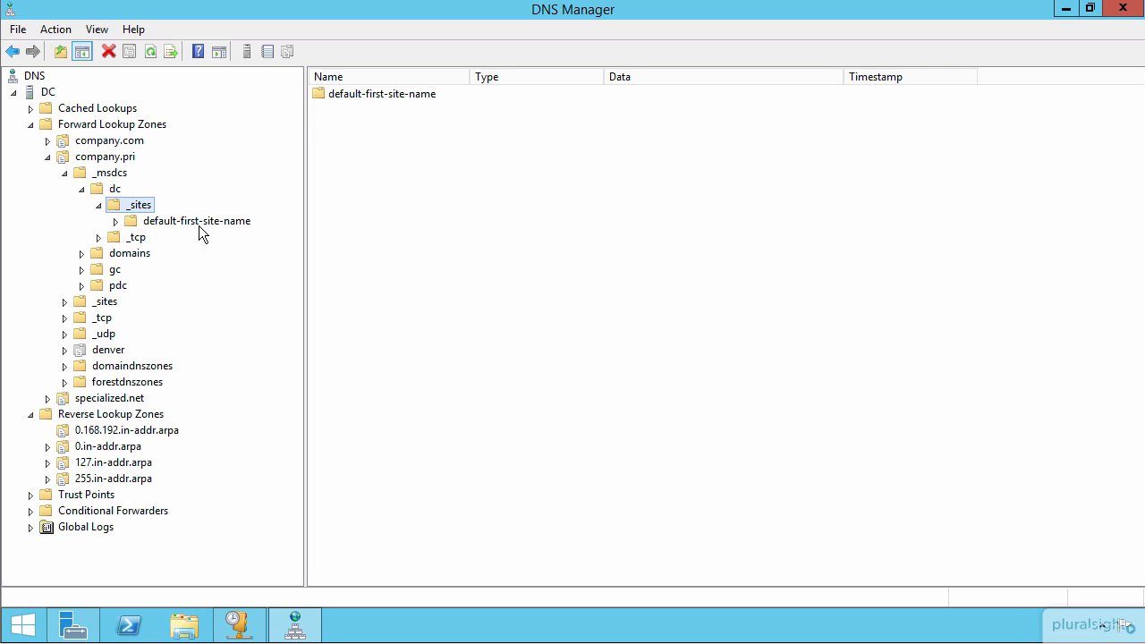
click(117, 222)
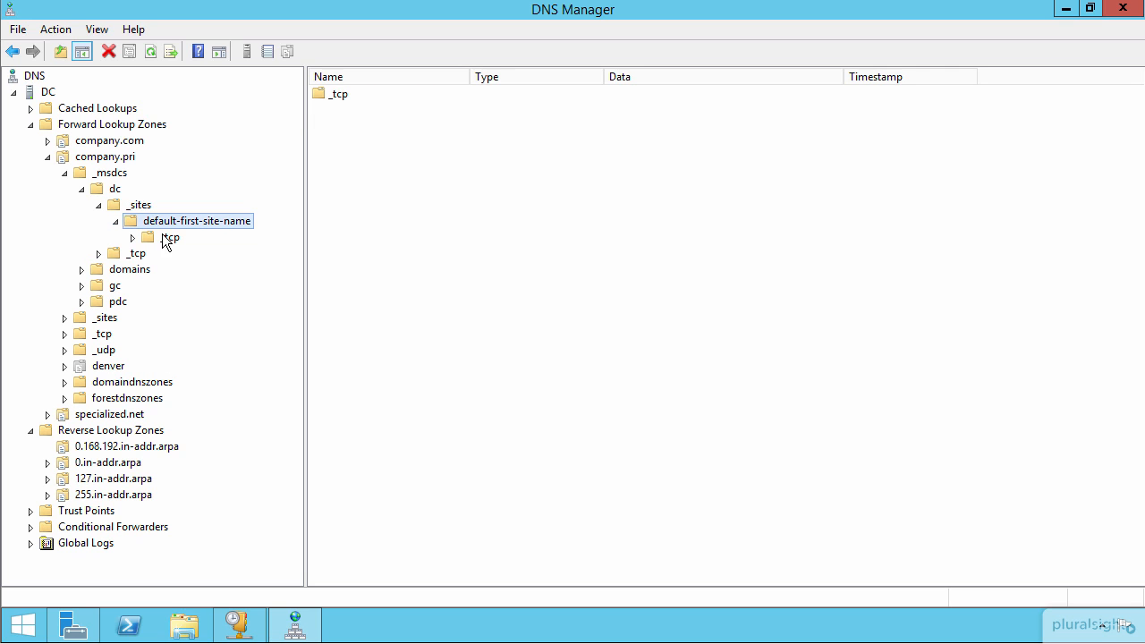
click(167, 239)
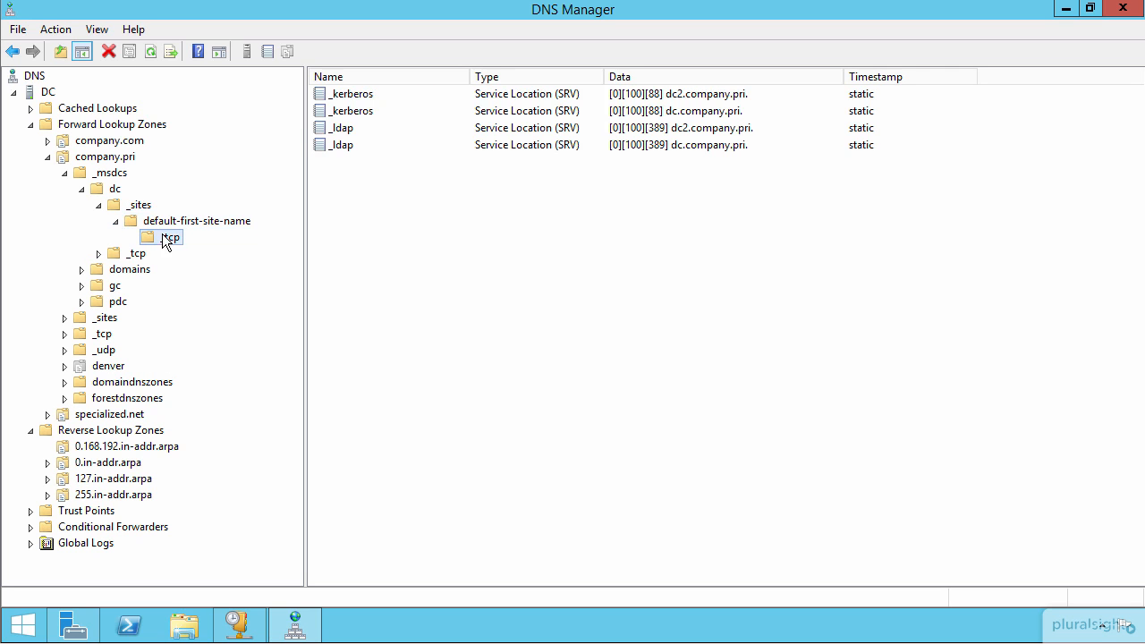
double_click(547, 111)
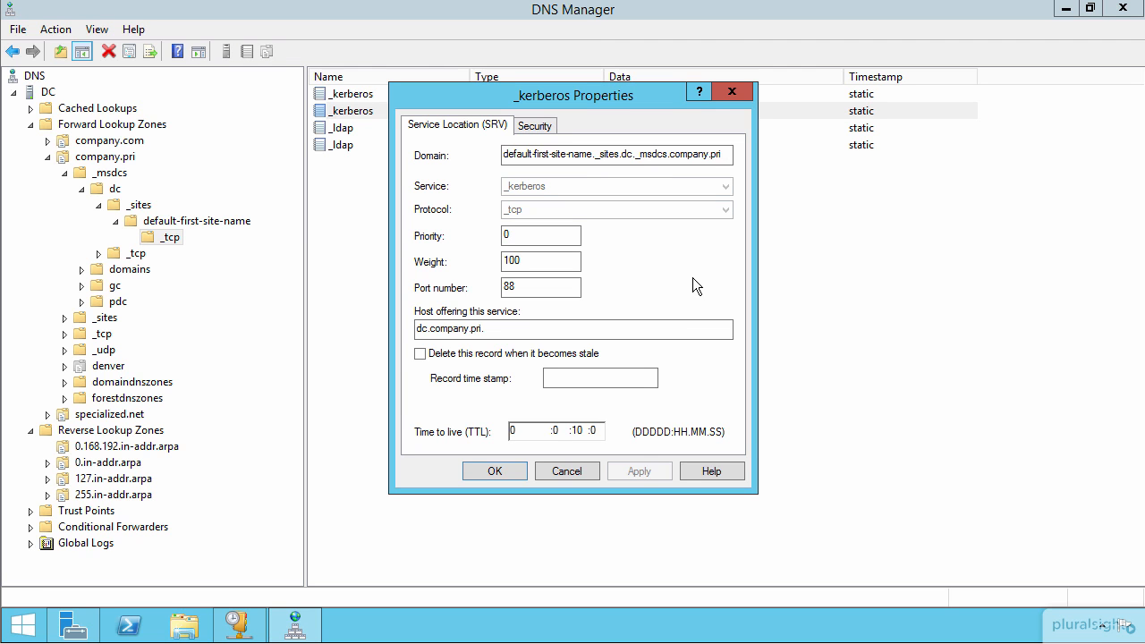